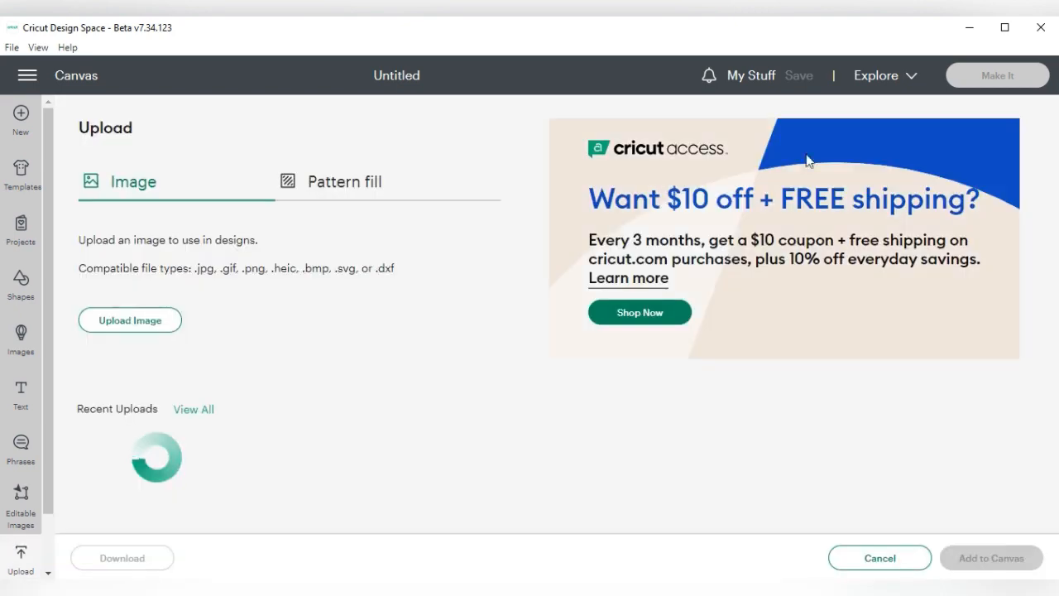
# Maximize the window and upload the BE YOU _TIFUL rhinestone image from the computer
pyautogui.click(1003, 27)
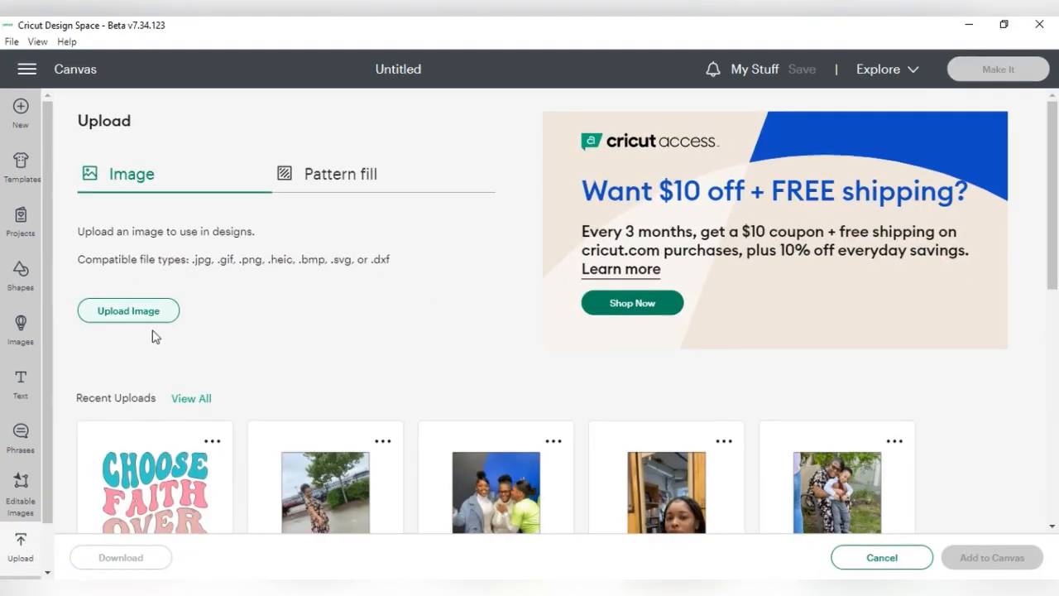
pyautogui.click(128, 312)
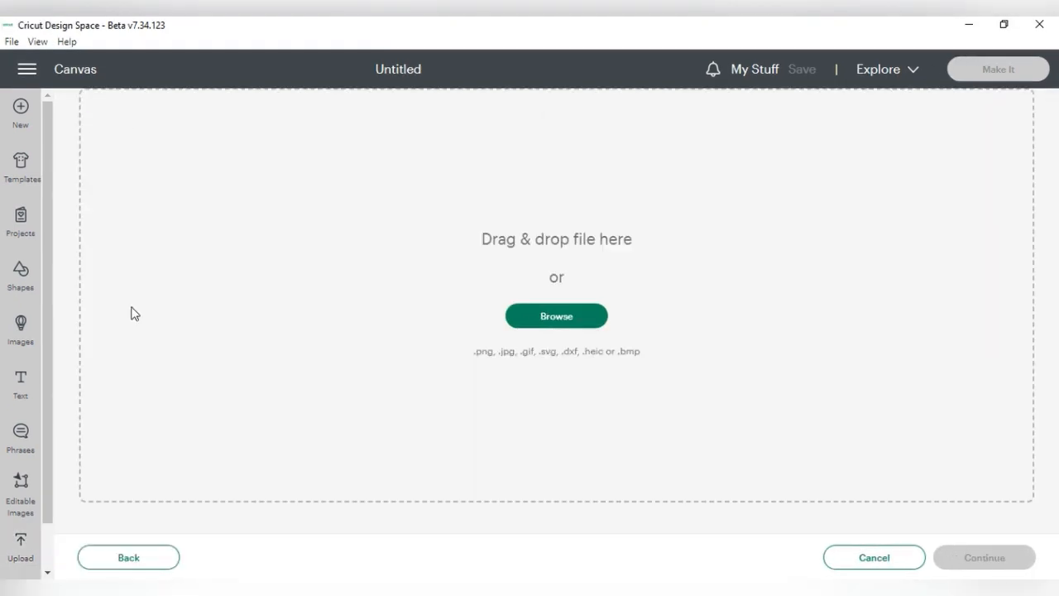
pyautogui.click(585, 328)
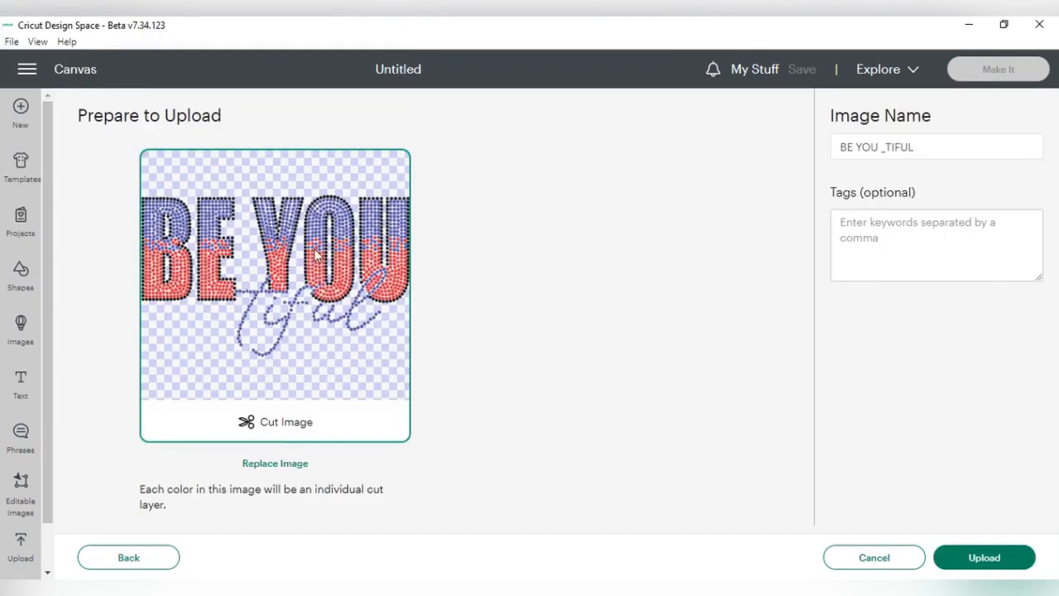
pyautogui.click(977, 557)
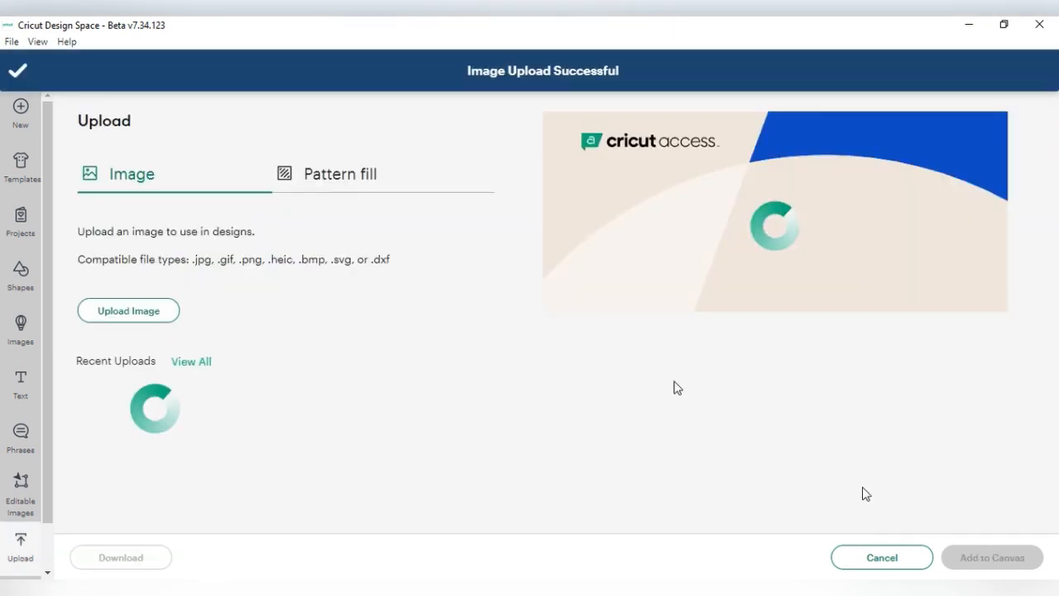
# Select the newly uploaded BE YOU design and add it to the canvas
pyautogui.scroll(-3, 496, 290)
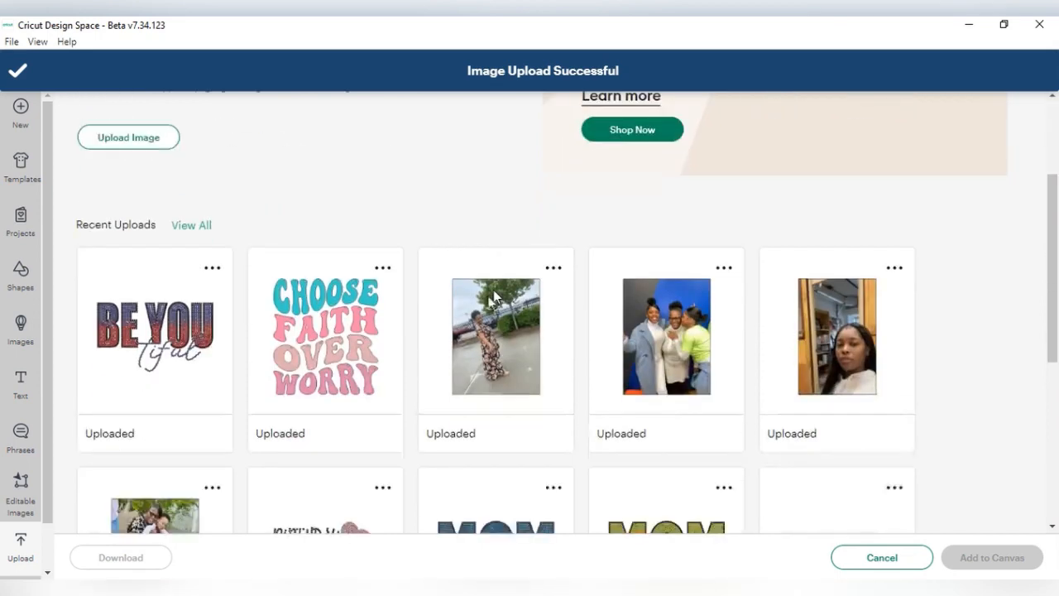
pyautogui.click(230, 343)
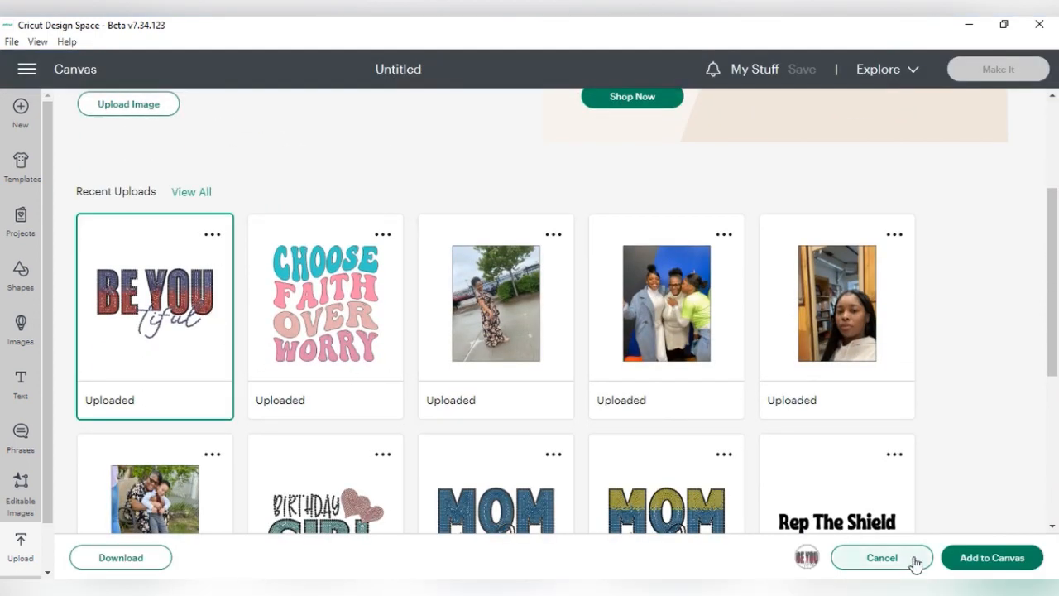
pyautogui.click(956, 558)
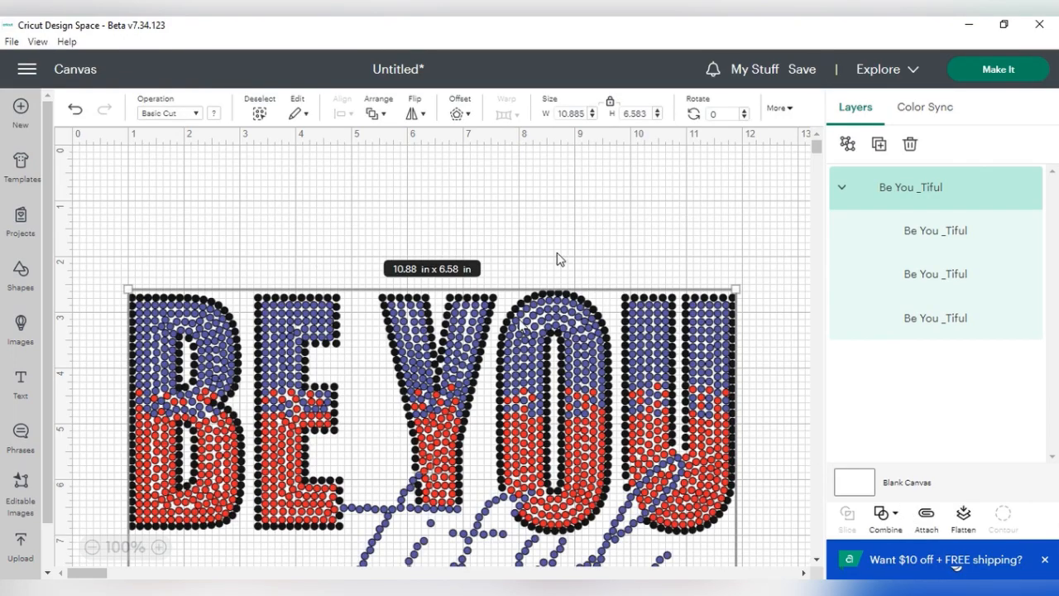
# Move the design near the canvas top and set its width to 11 in
pyautogui.scroll(-5, 521, 327)
pyautogui.scroll(5, 521, 327)
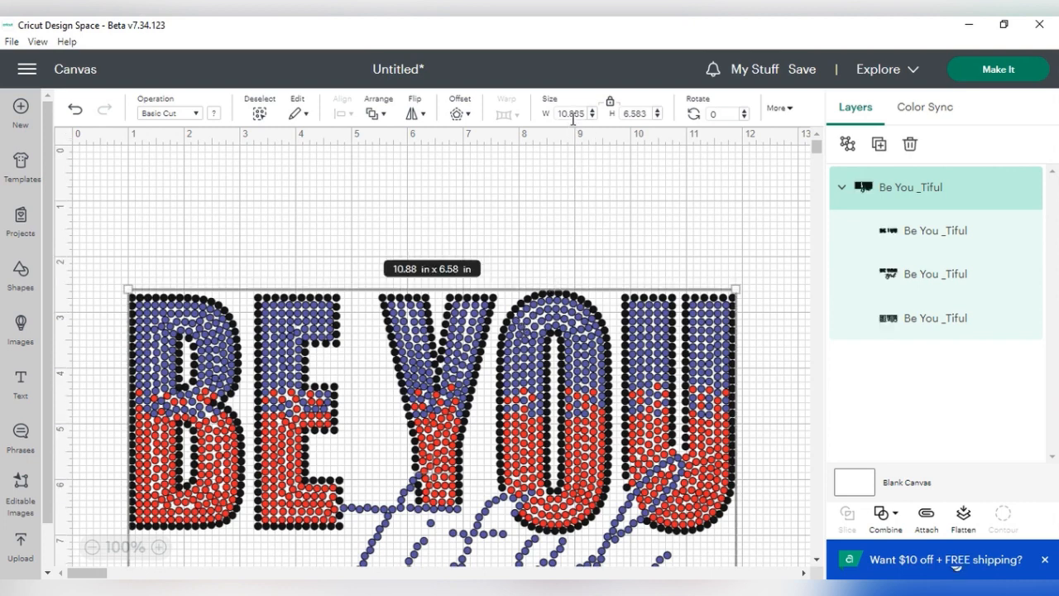
pyautogui.moveTo(453, 351); pyautogui.dragTo(454, 261)
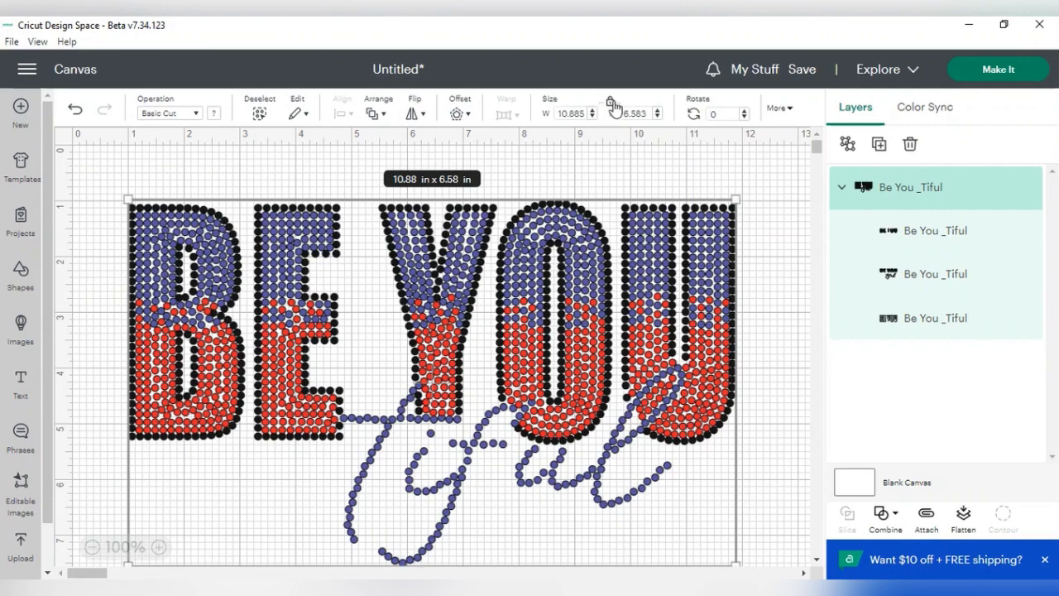
pyautogui.click(568, 115)
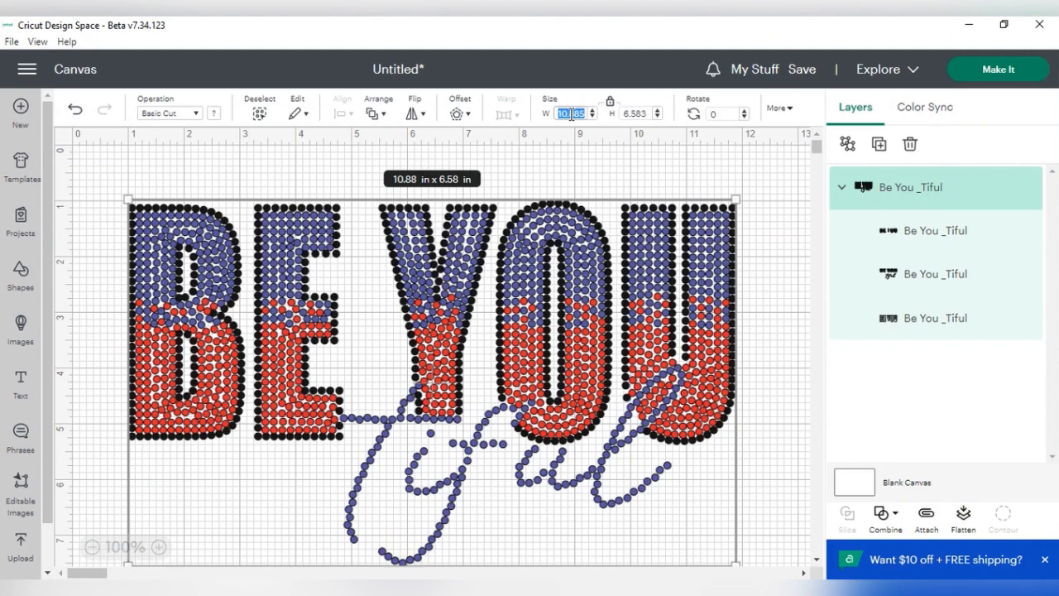
pyautogui.write('11.')
pyautogui.press('Return')
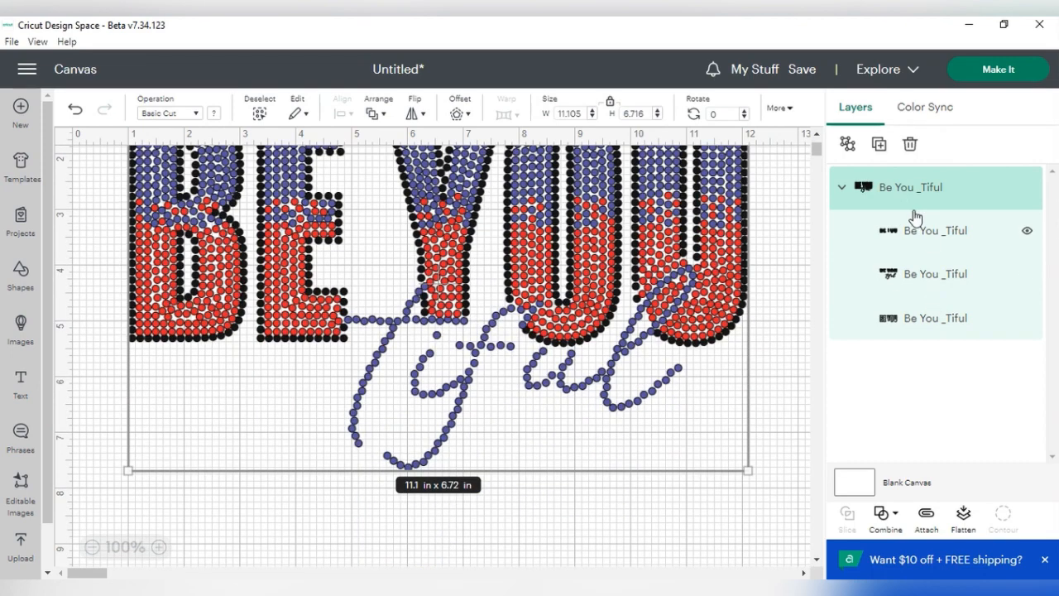
# Check the design's first and third colour layers in the Layers panel
pyautogui.scroll(-3, 629, 265)
pyautogui.click(909, 237)
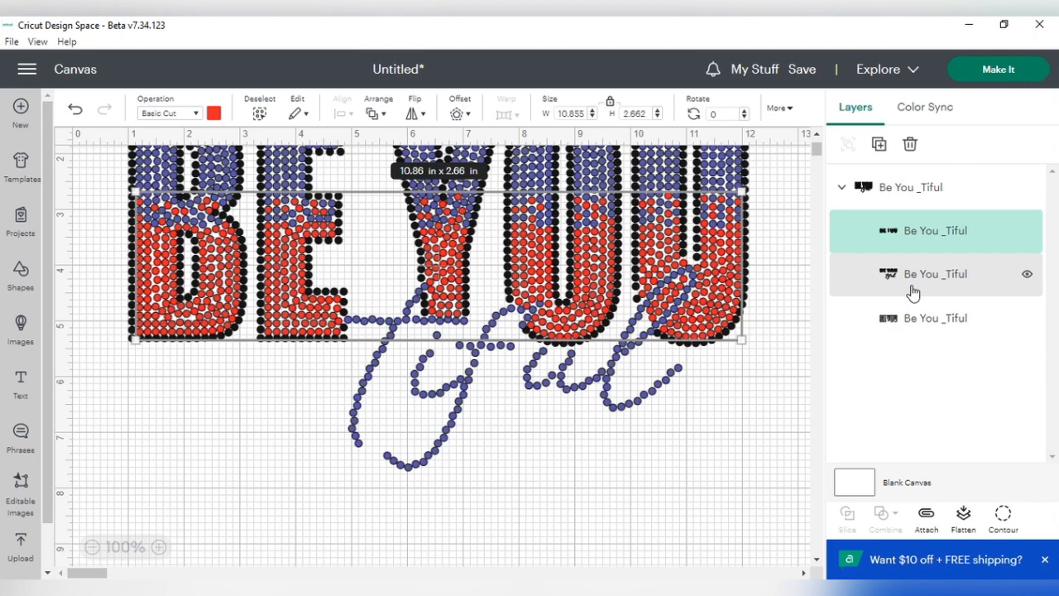
pyautogui.click(934, 321)
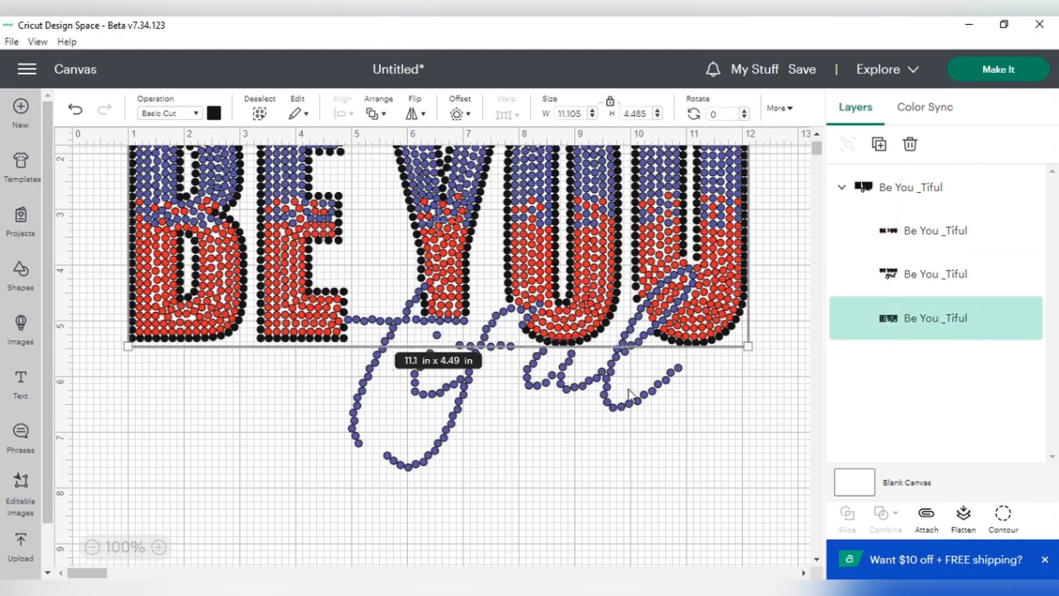
pyautogui.scroll(3, 628, 396)
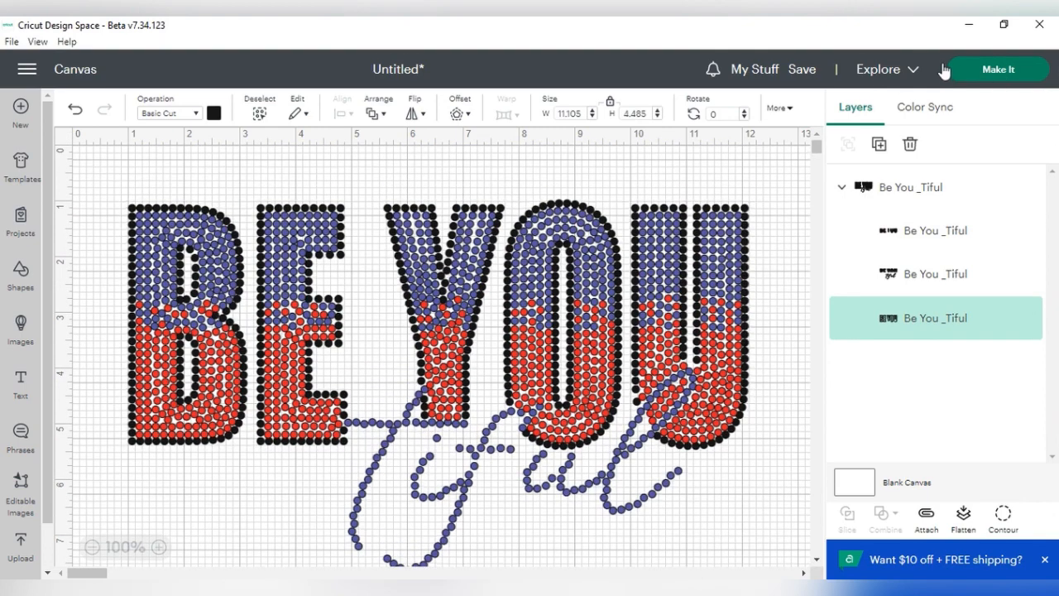
# Send the design to the Prepare screen and review its three 12 in x 12 in mats
pyautogui.click(987, 72)
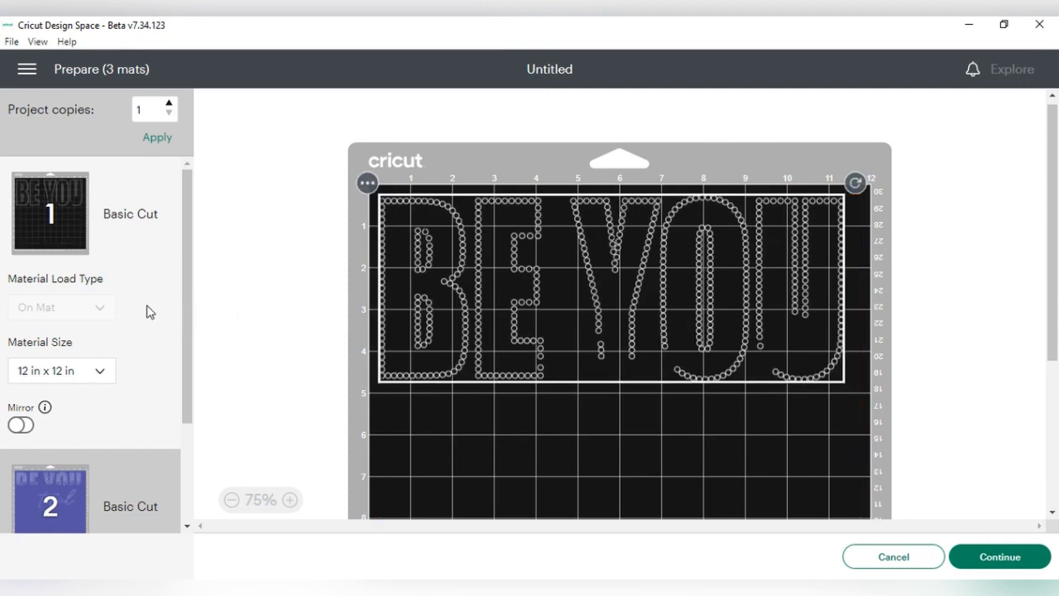
pyautogui.scroll(-1, 184, 216)
pyautogui.scroll(-3, 176, 248)
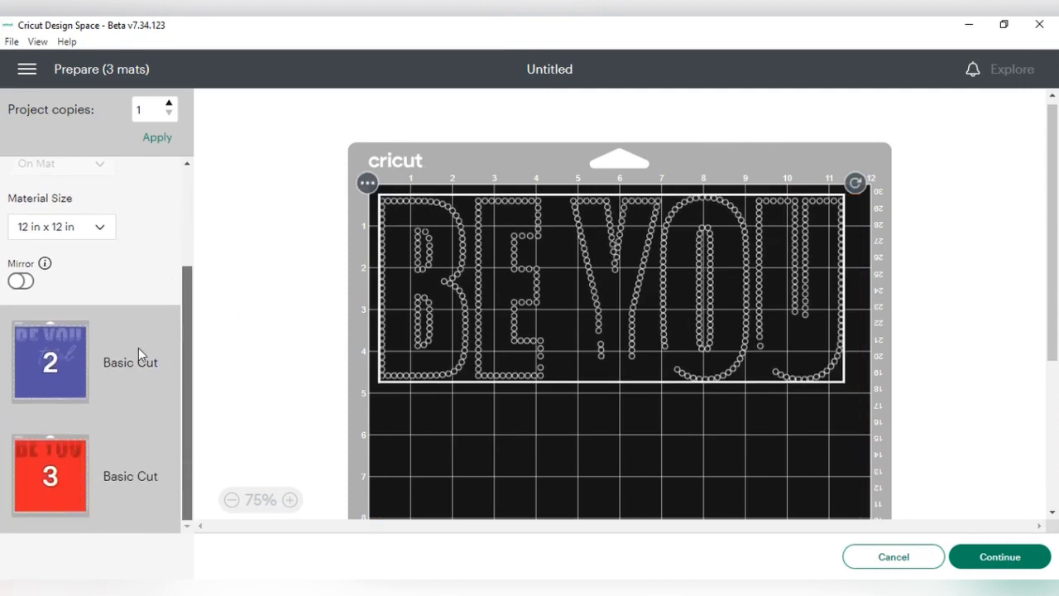
pyautogui.scroll(-6, 593, 367)
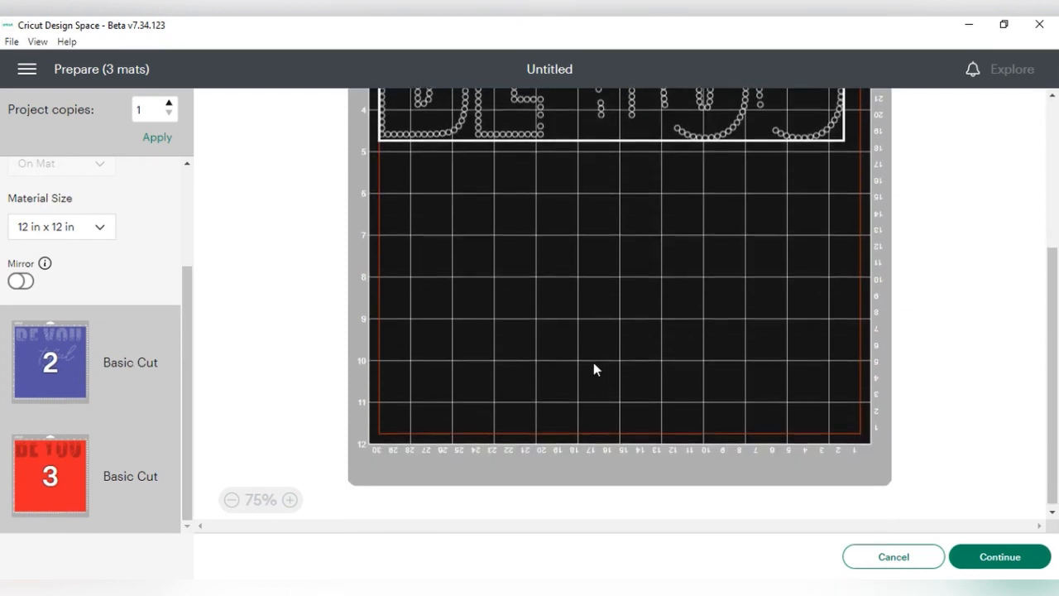
pyautogui.scroll(5, 592, 367)
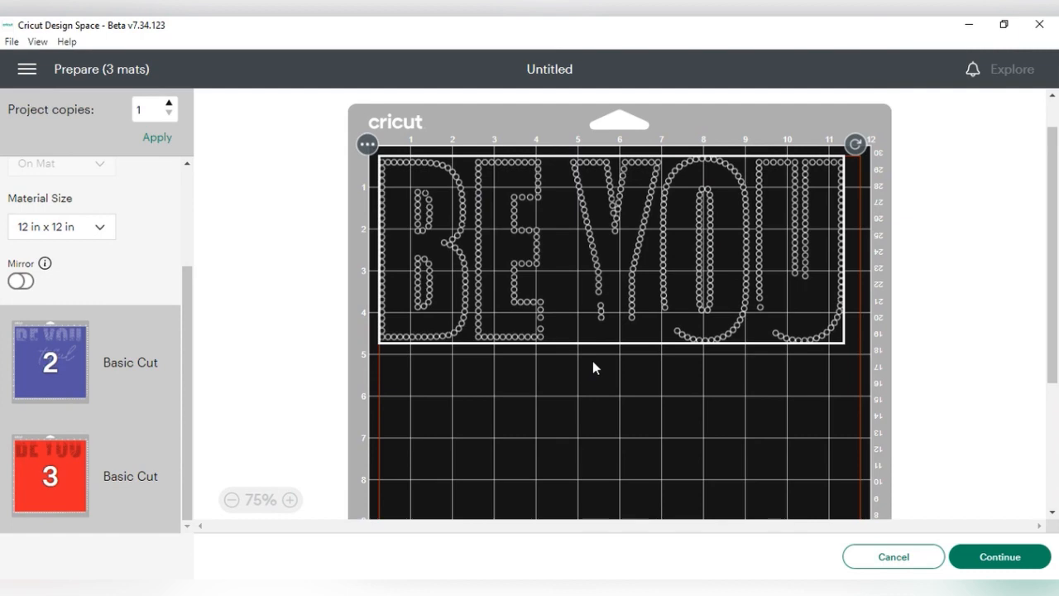
# Show mat 2's purple layer and open the options menu for its design
pyautogui.scroll(-5, 592, 367)
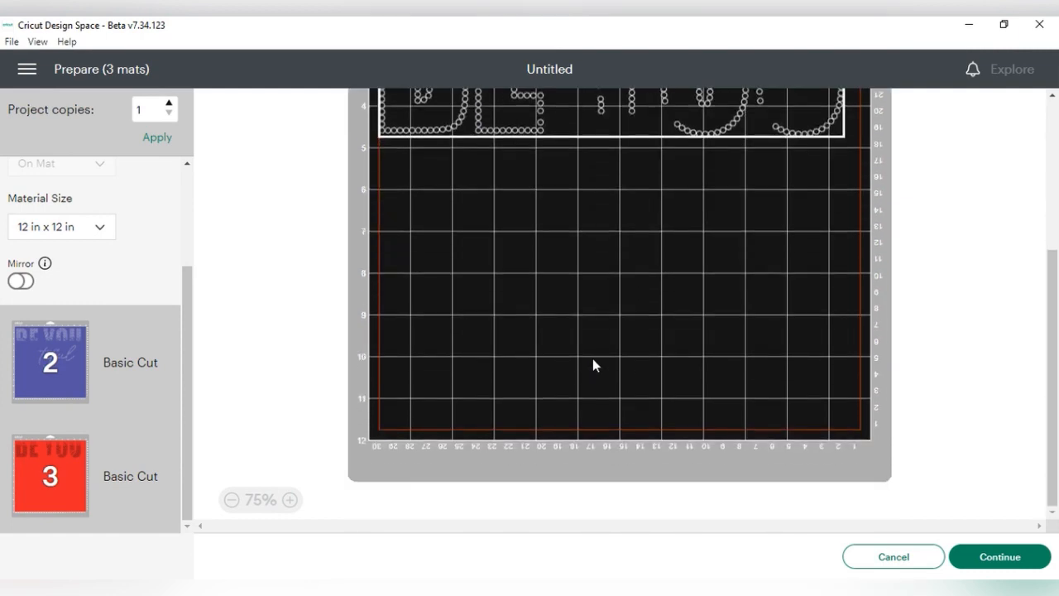
pyautogui.click(120, 357)
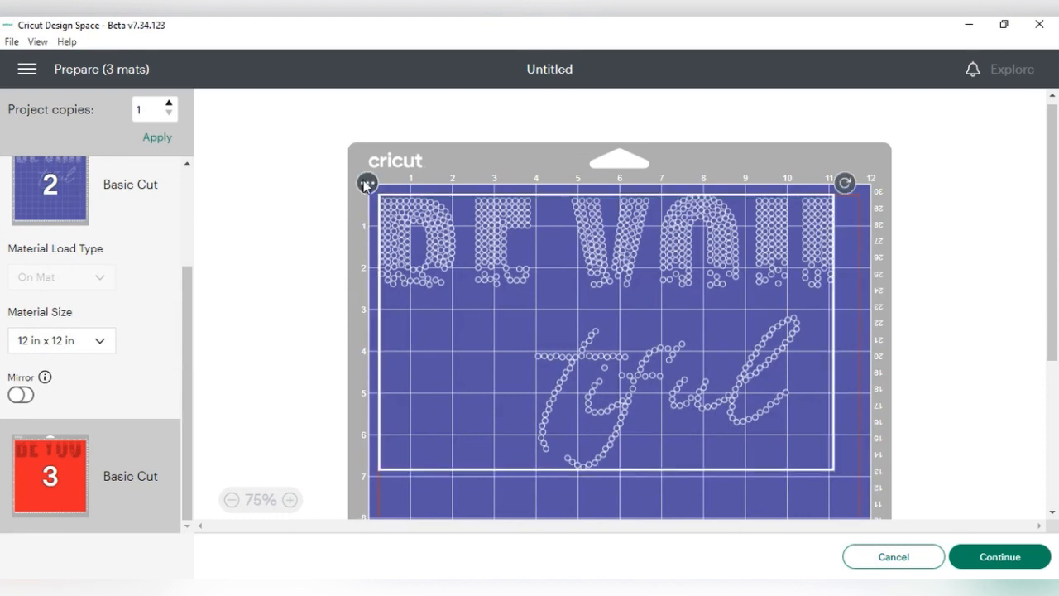
pyautogui.click(365, 182)
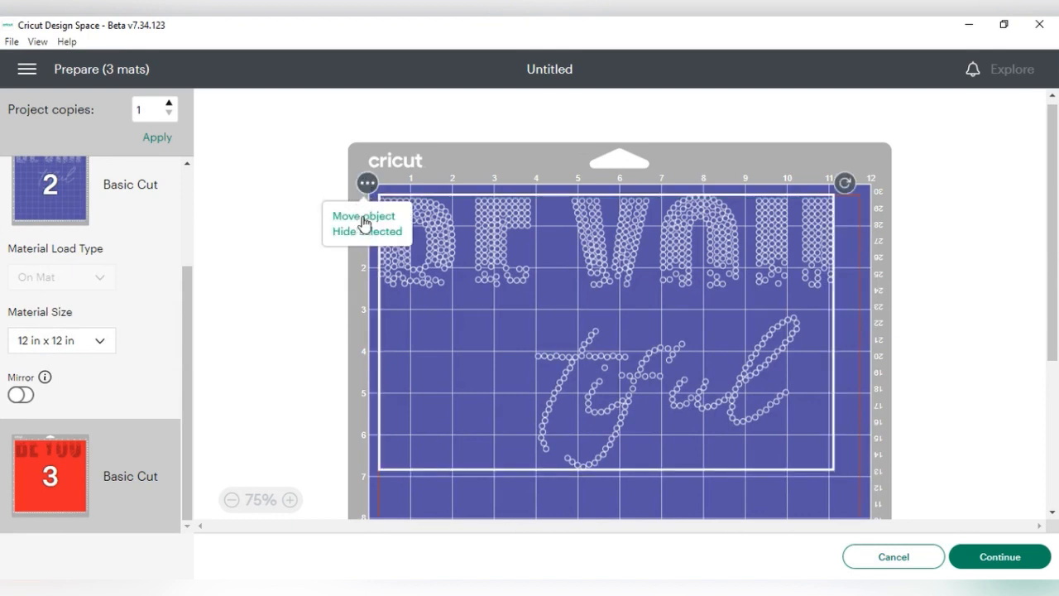
# Move the rhinestone design from mat 2 onto the black mat 1
pyautogui.click(364, 219)
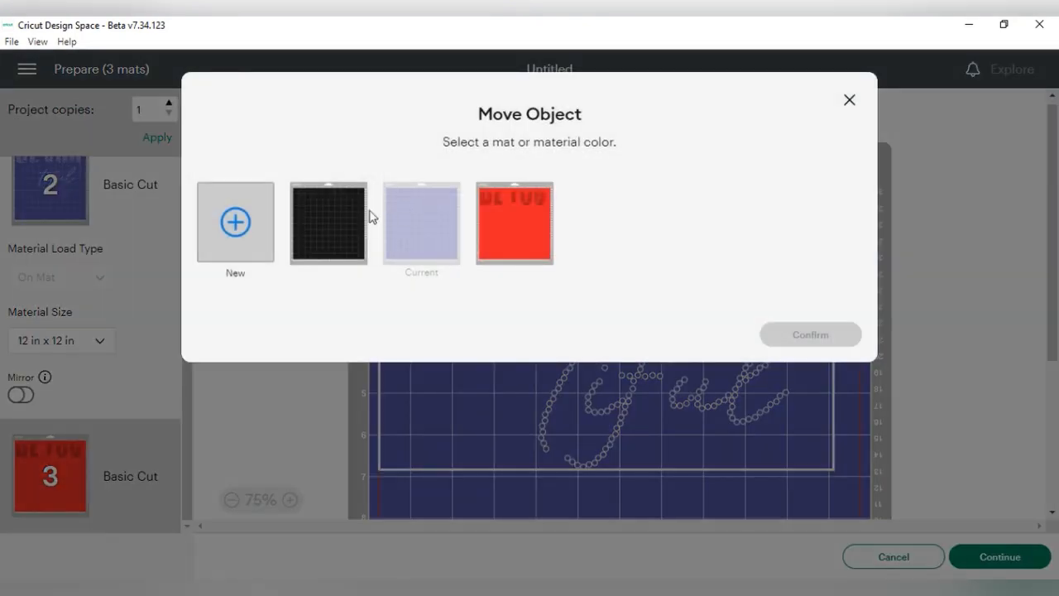
pyautogui.click(349, 229)
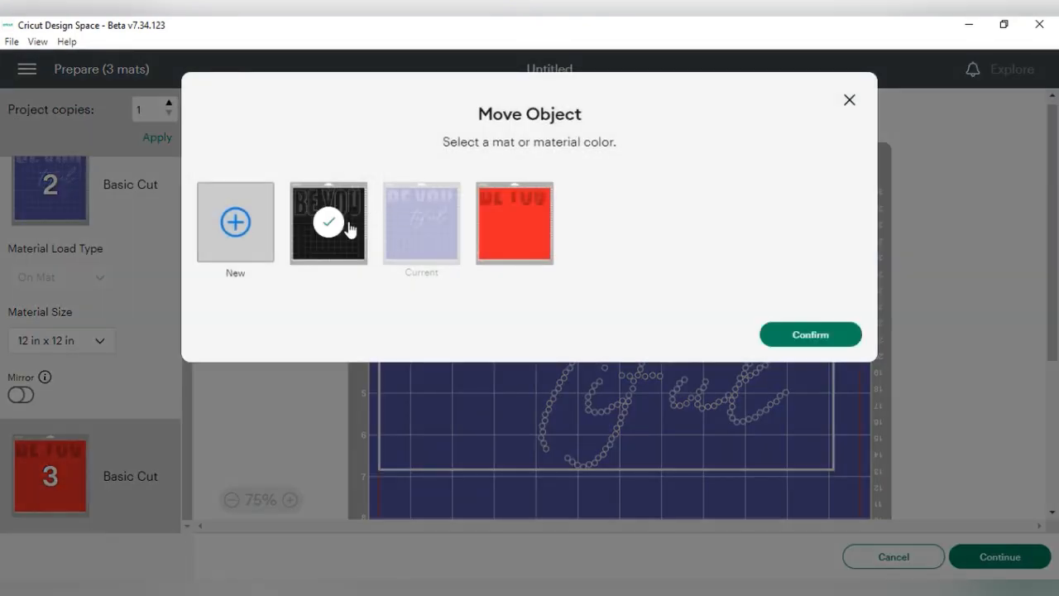
pyautogui.click(852, 338)
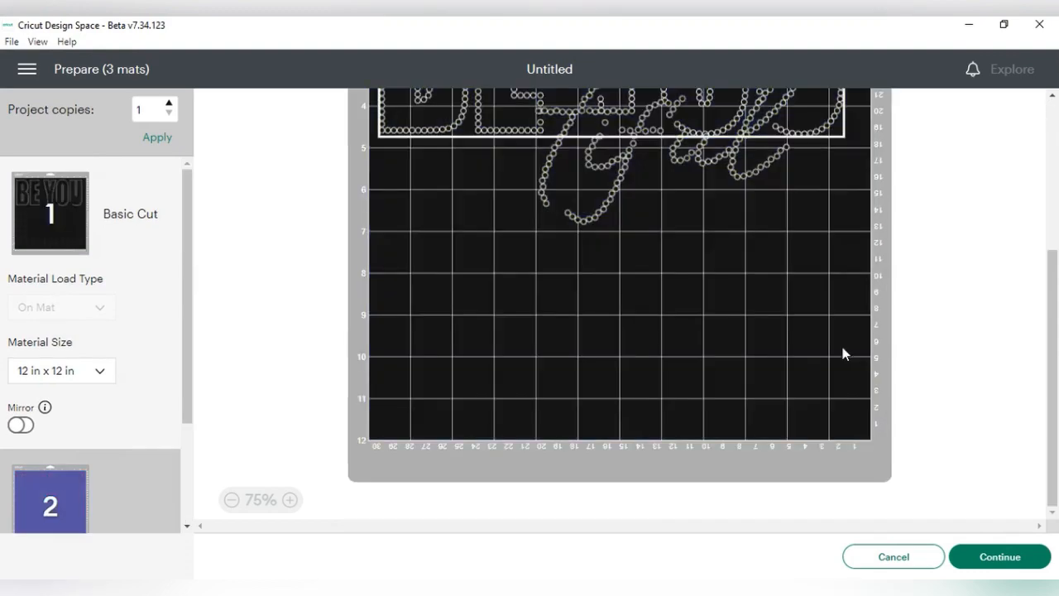
pyautogui.scroll(5, 577, 262)
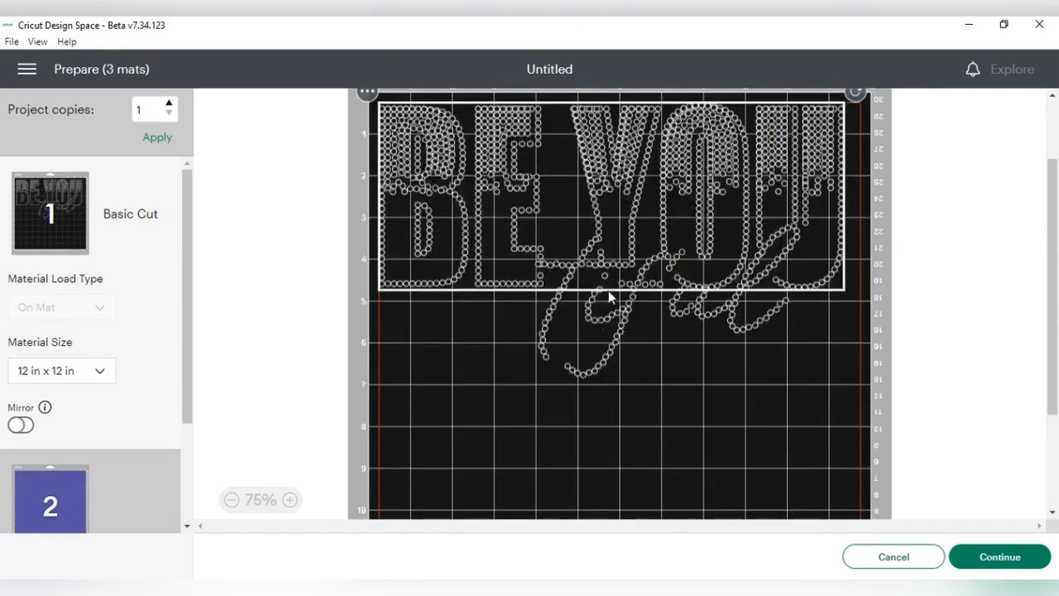
# Position the BE YOU tiful design just below the outlined BE YOU on mat 1
pyautogui.moveTo(411, 178); pyautogui.dragTo(414, 380)
pyautogui.scroll(-3, 549, 281)
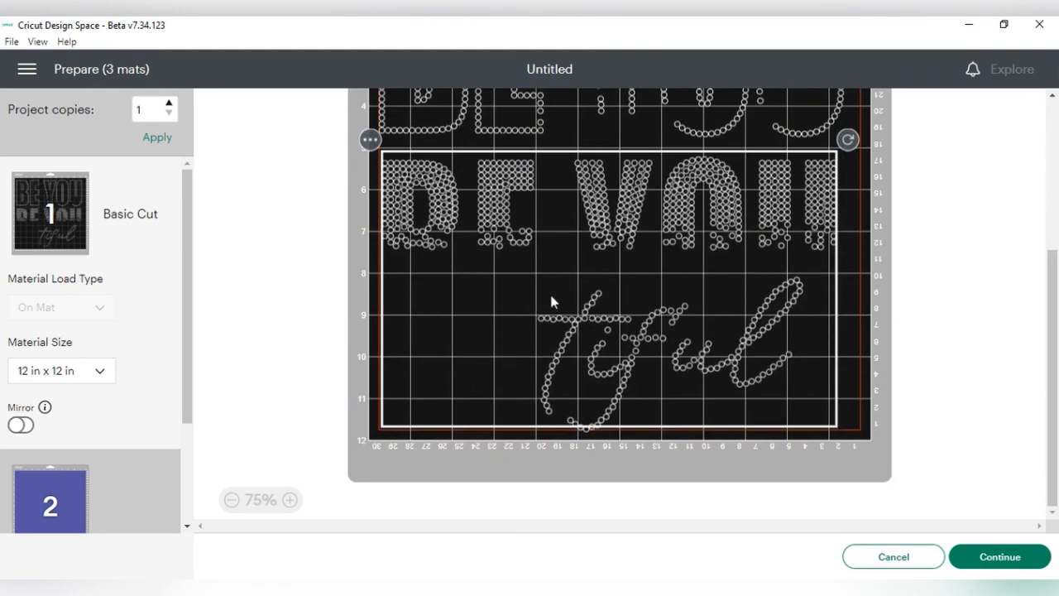
pyautogui.moveTo(602, 297); pyautogui.dragTo(603, 291)
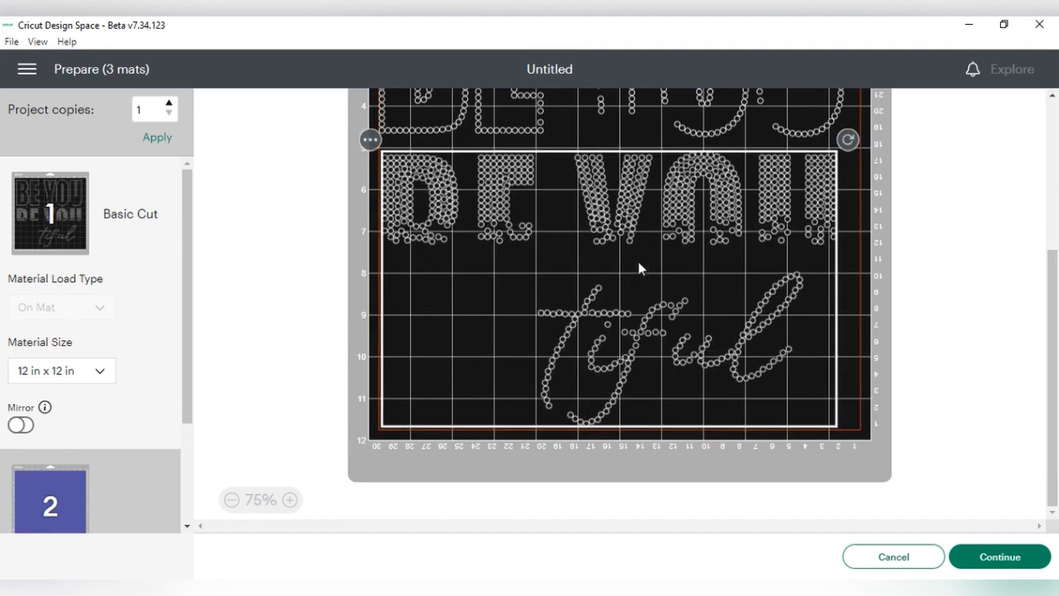
# Check the selection of both BE YOU designs on mat 1, then view mat 3
pyautogui.scroll(5, 976, 341)
pyautogui.click(974, 335)
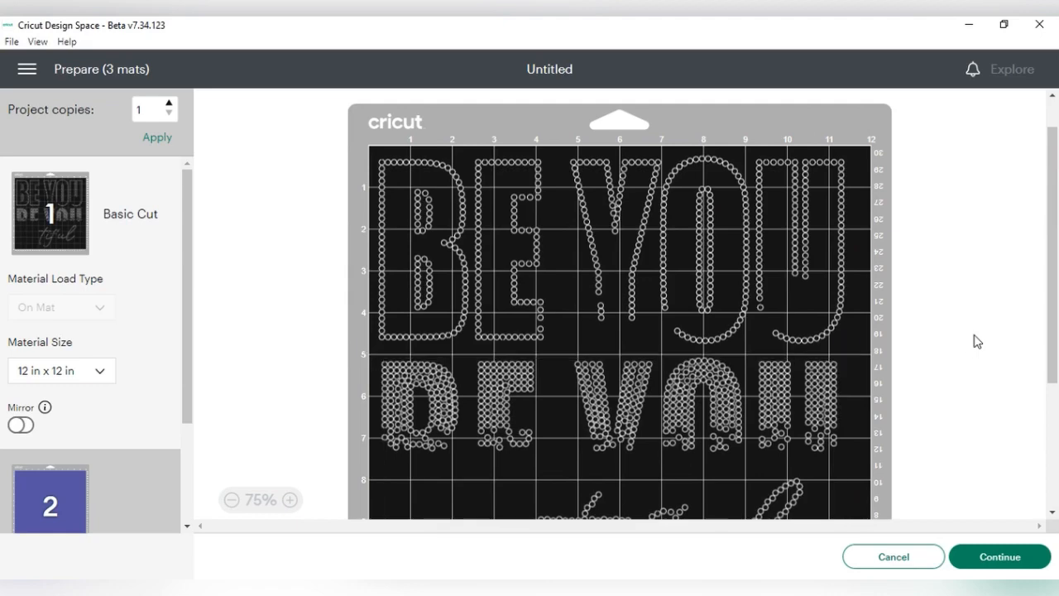
pyautogui.click(1003, 302)
pyautogui.click(1013, 291)
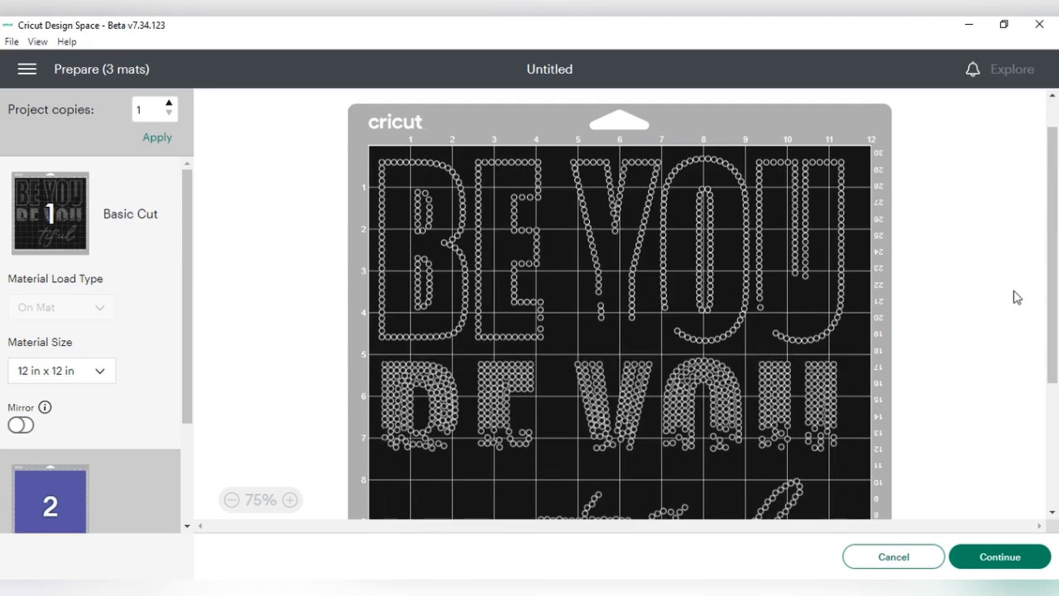
pyautogui.click(726, 316)
pyautogui.click(746, 409)
pyautogui.scroll(-5, 771, 376)
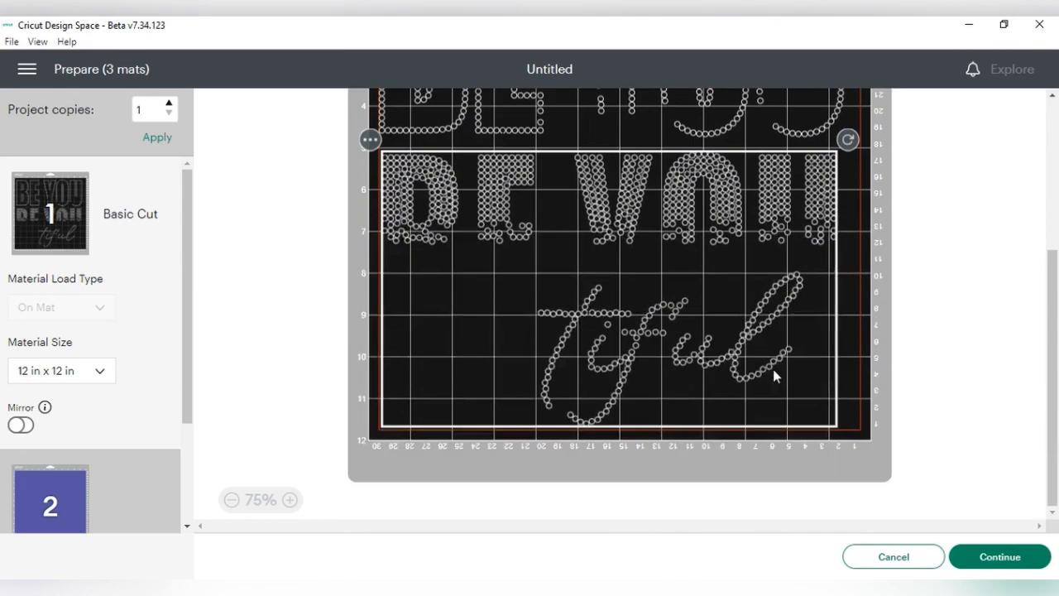
pyautogui.click(773, 371)
pyautogui.click(700, 383)
pyautogui.scroll(5, 651, 269)
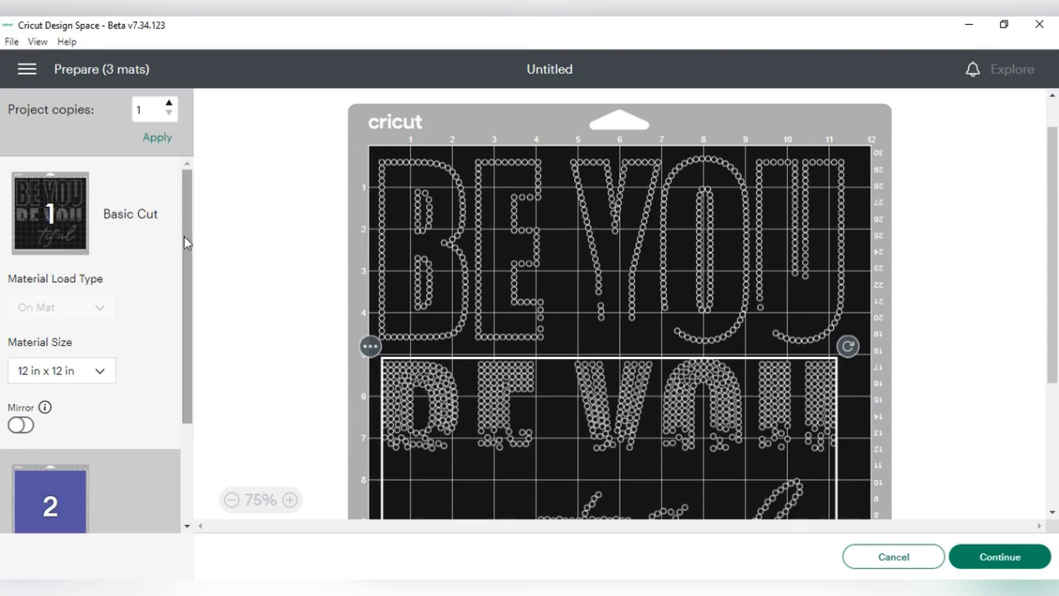
pyautogui.scroll(-2, 146, 409)
pyautogui.click(74, 473)
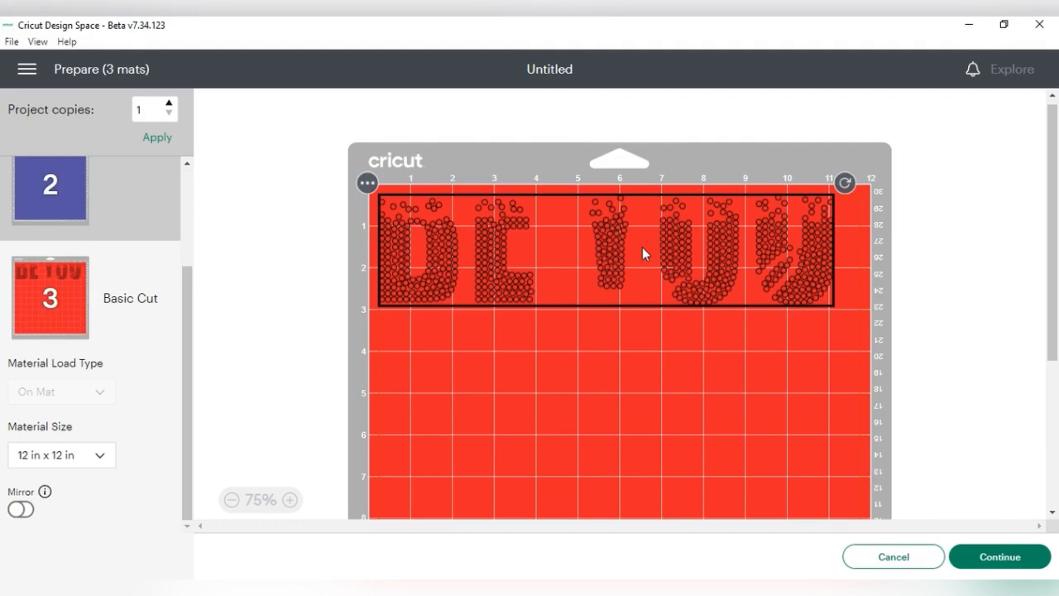
# Continue to cutting and pick MEL FLOCK by searching 'mel flock' in all materials
pyautogui.click(986, 559)
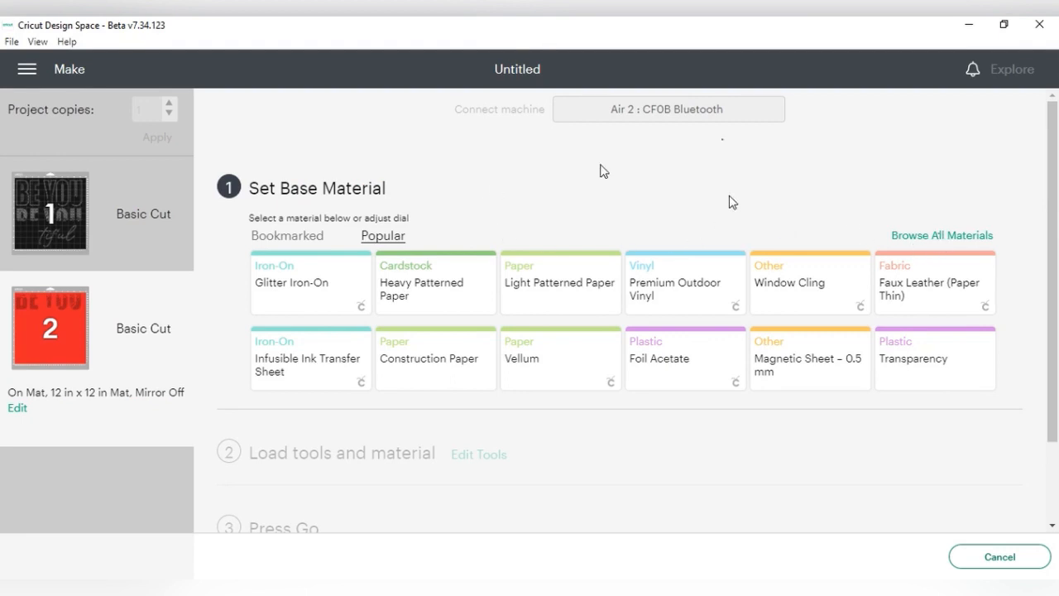
pyautogui.click(939, 237)
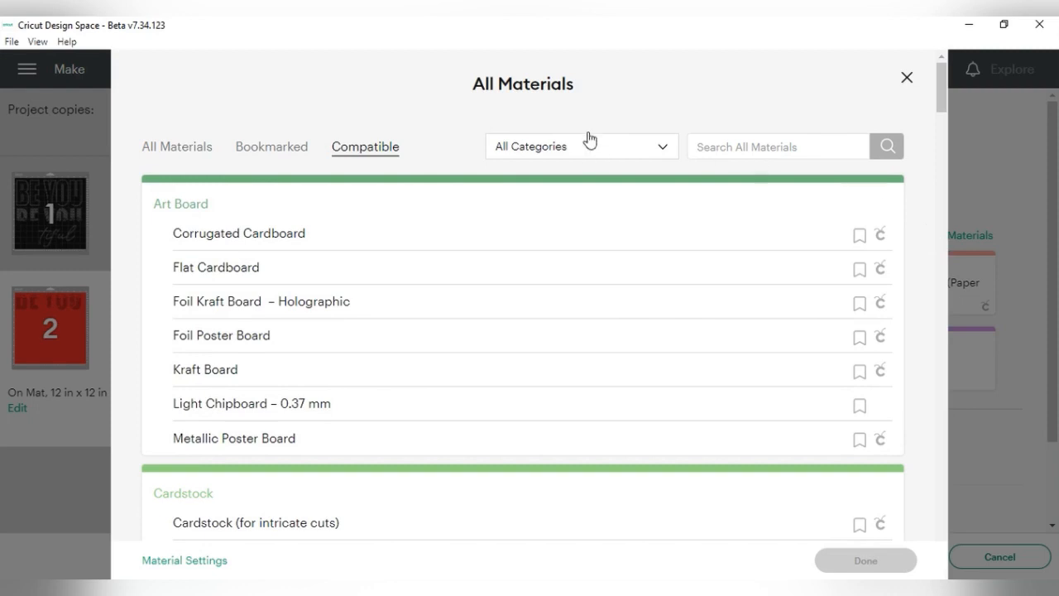
pyautogui.click(737, 141)
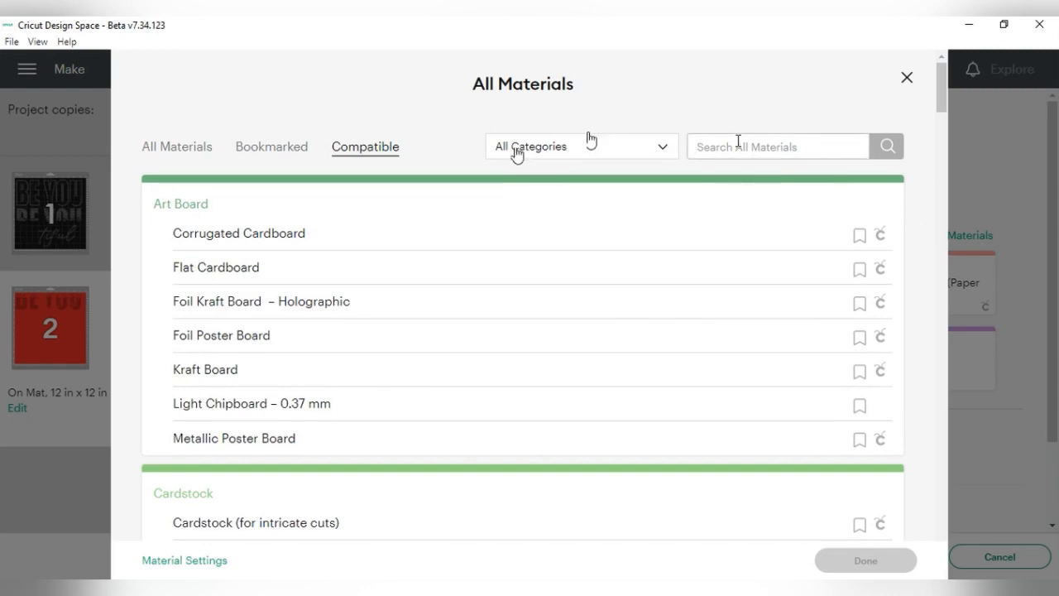
pyautogui.write('mel')
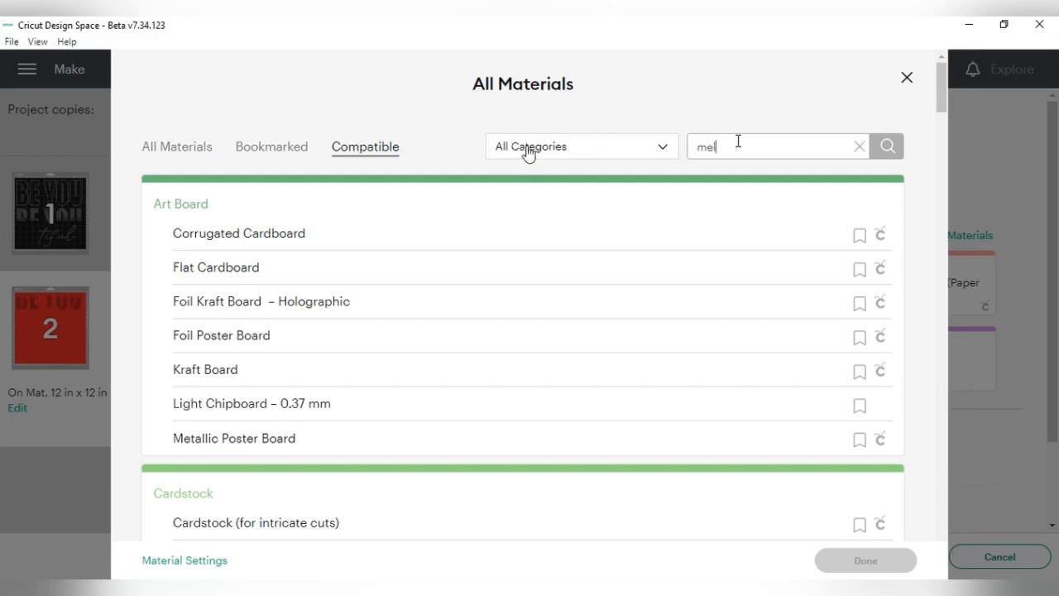
pyautogui.write(' flock')
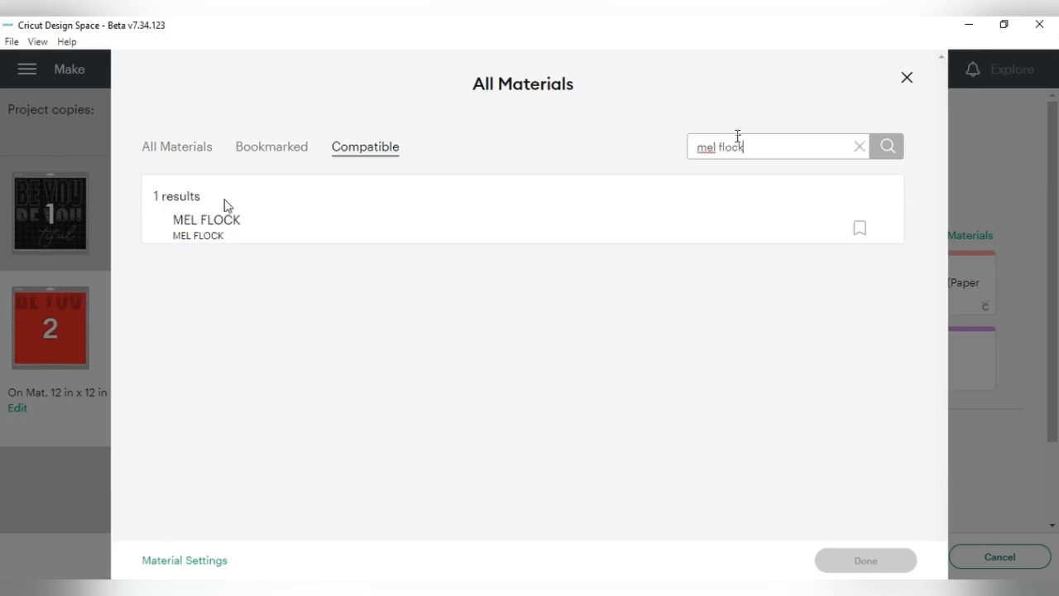
pyautogui.click(223, 224)
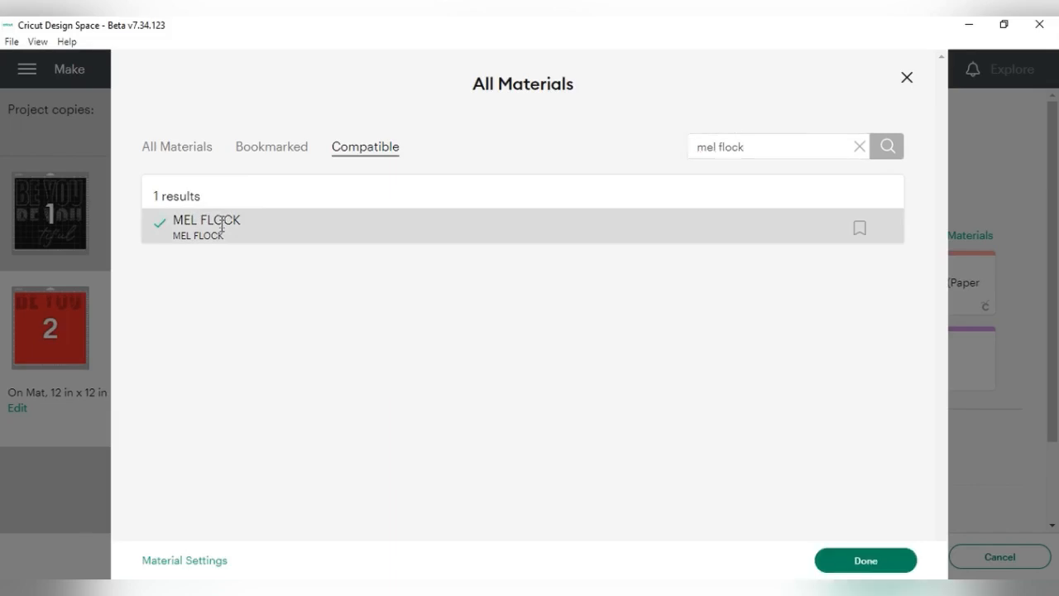
pyautogui.click(848, 569)
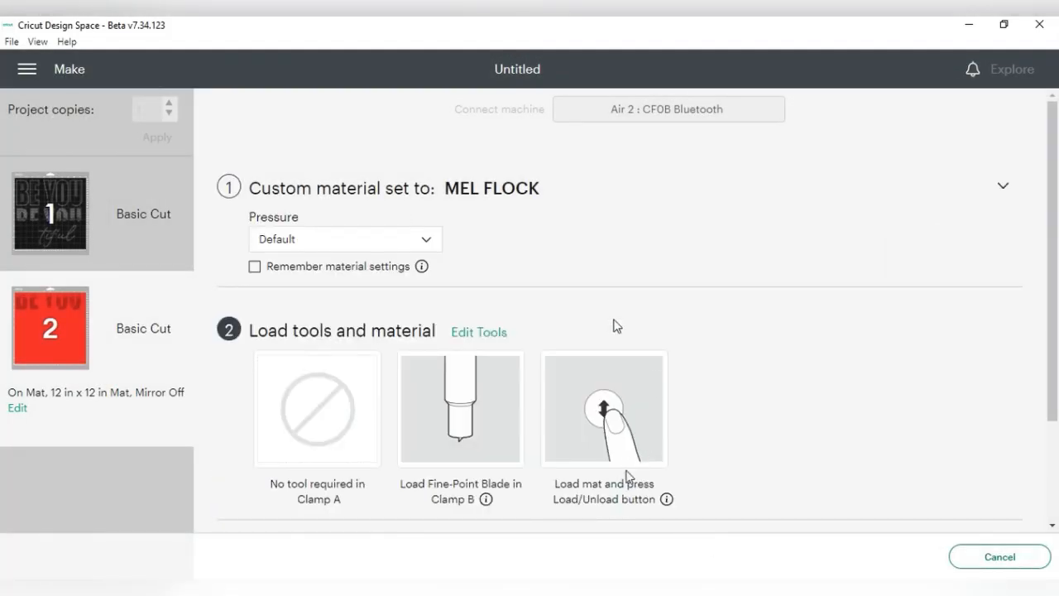